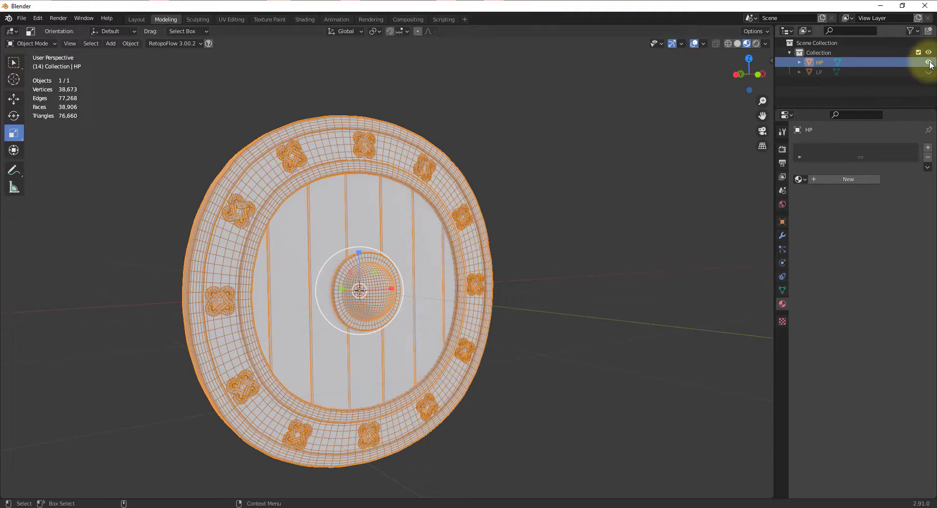
- Compare the HP and LP shield meshes by toggling their visibility, ending with only HP shown
left_click(585, 186)
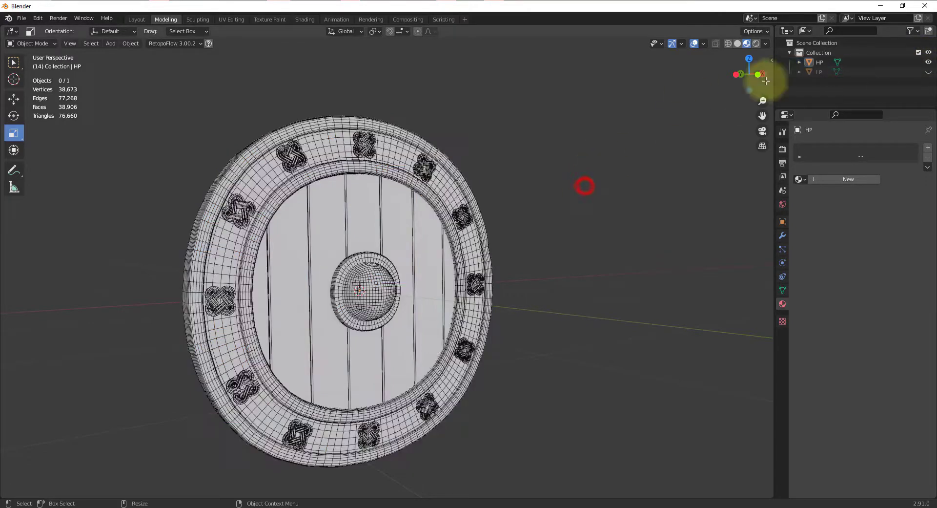
left_click(929, 72)
left_click(928, 62)
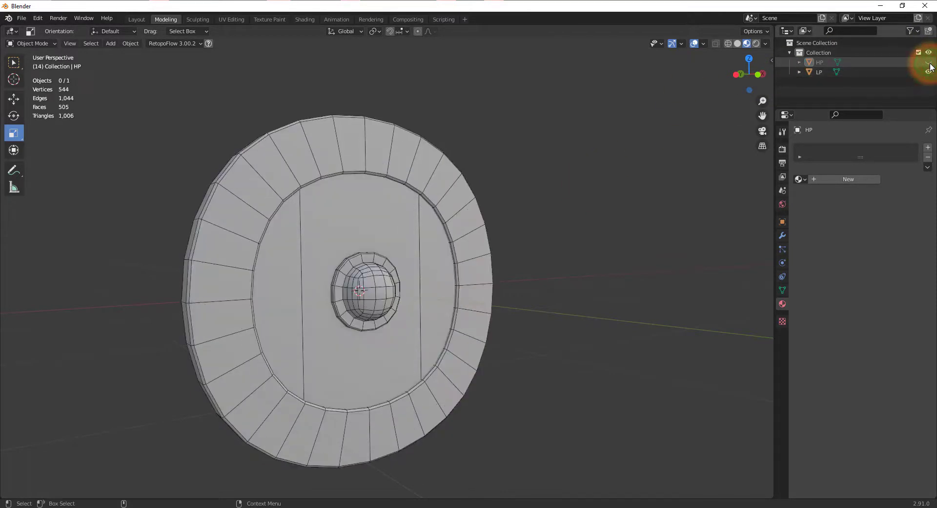
left_click(929, 62)
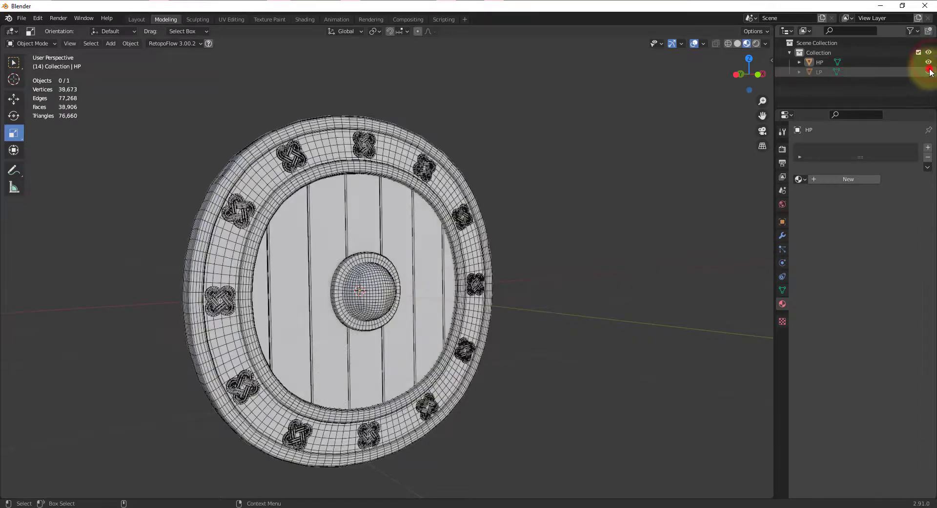
left_click(929, 71)
- Export the HP shield object in FBX format as ShieldHP.fbx to the Desktop folder
left_click(878, 62)
left_click(21, 18)
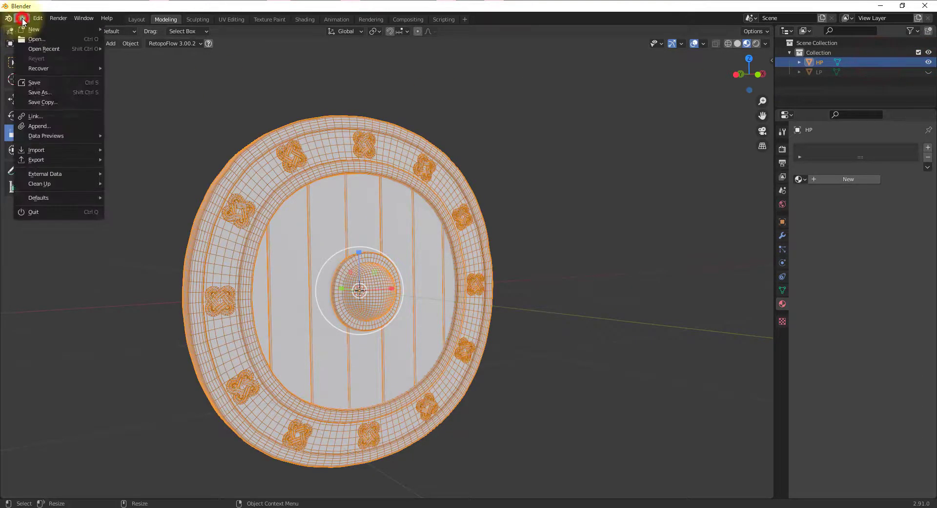
mouse_move(83, 160)
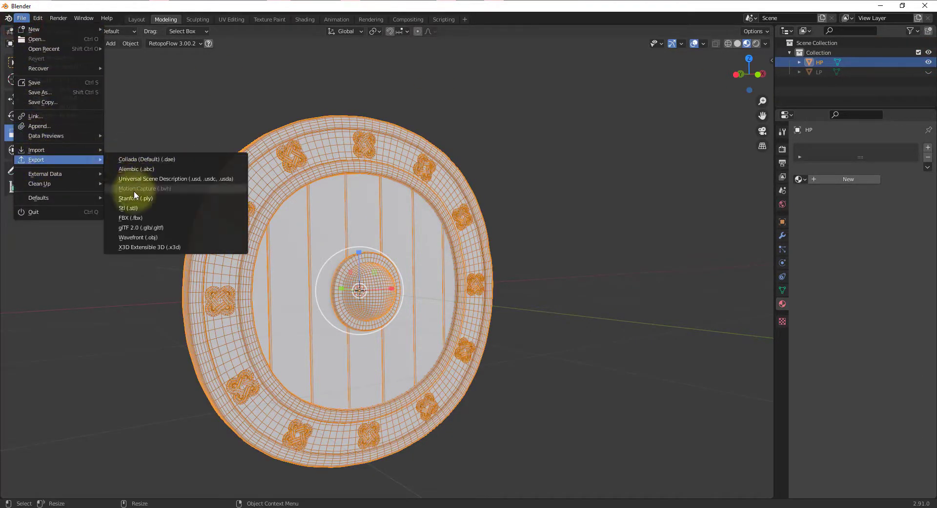
left_click(134, 220)
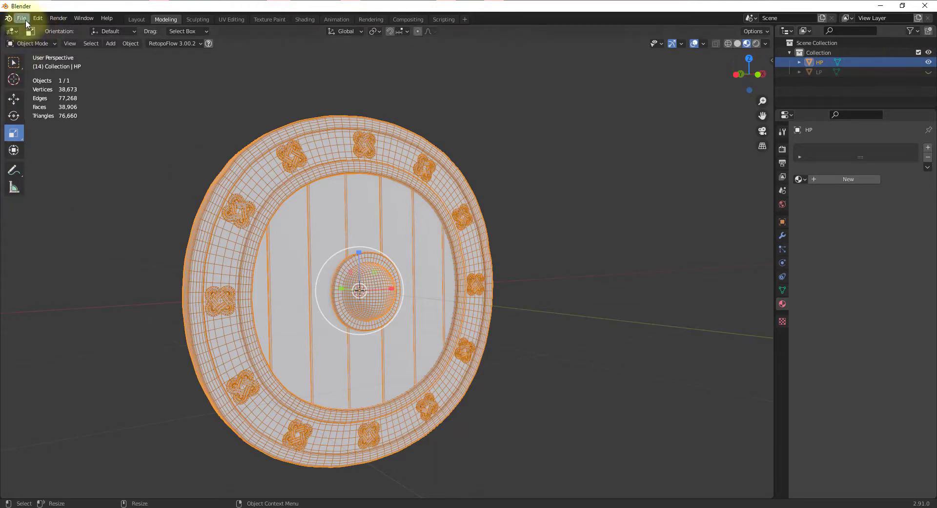
- Hide the HP object, show the LP object and select the low-poly shield
left_click(928, 62)
left_click(929, 71)
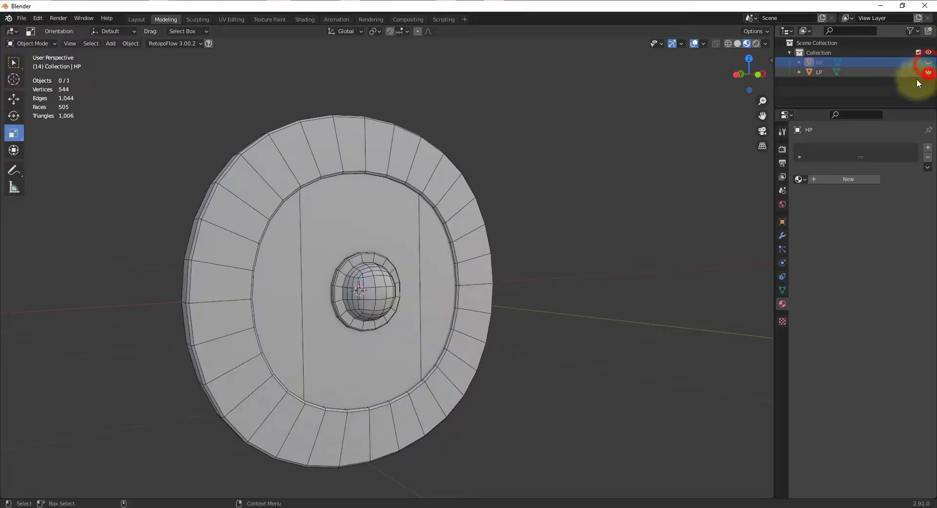
left_click(286, 146)
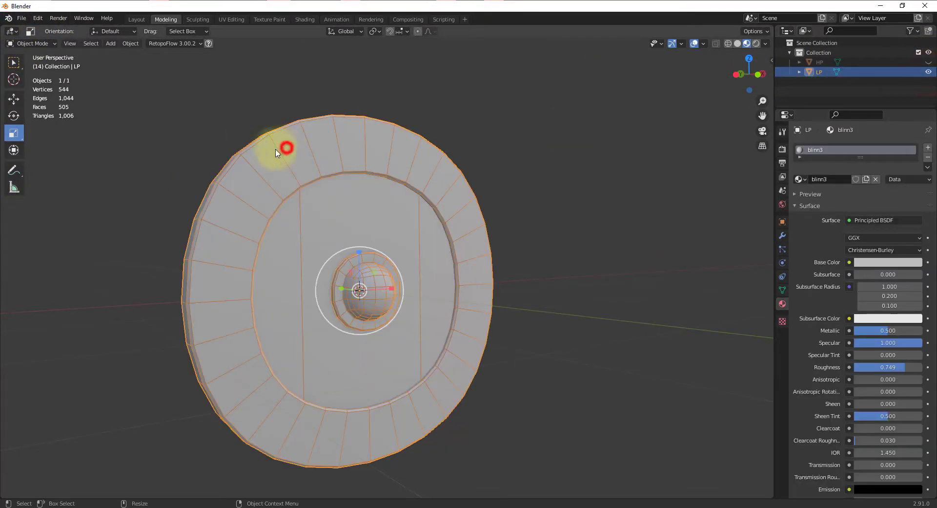
- Export the LP shield as ShieldLP.fbx to the Desktop folder, limited to selected objects and replacing the existing file
left_click(27, 19)
left_click(19, 18)
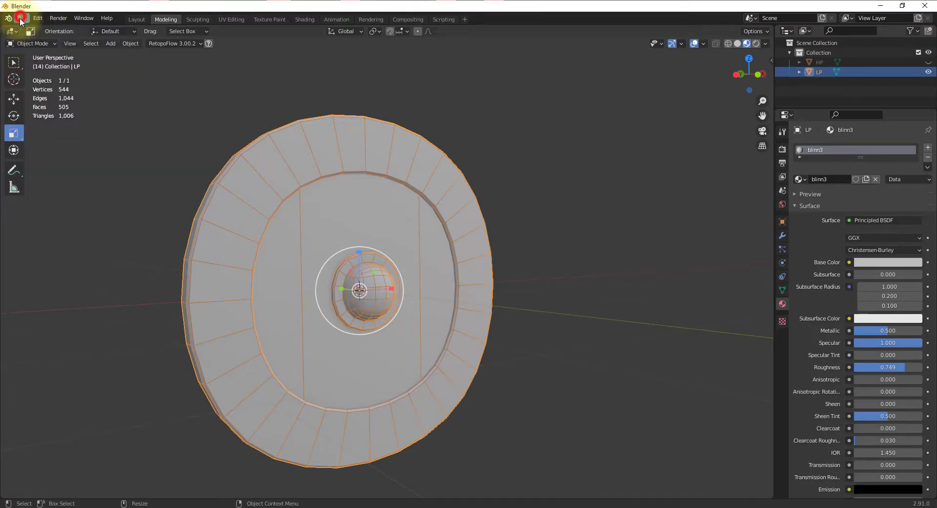
left_click(21, 19)
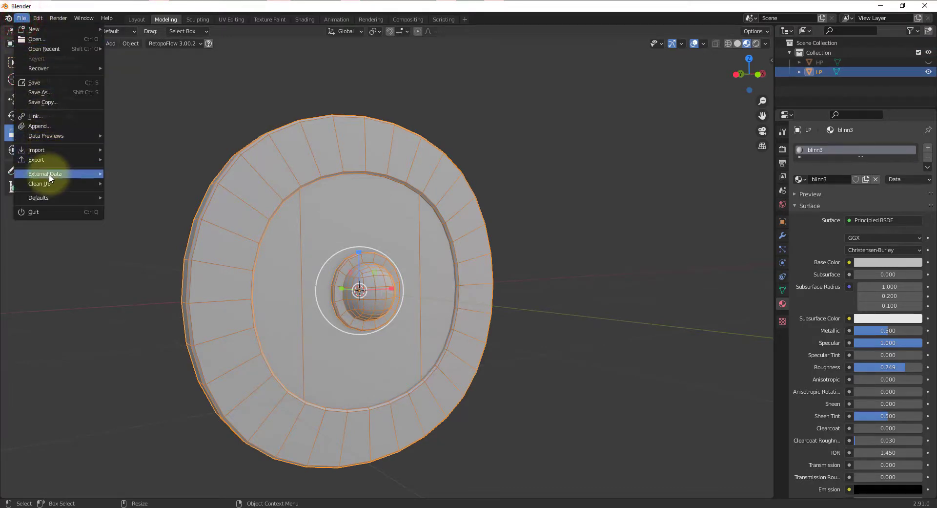
mouse_move(53, 160)
left_click(131, 217)
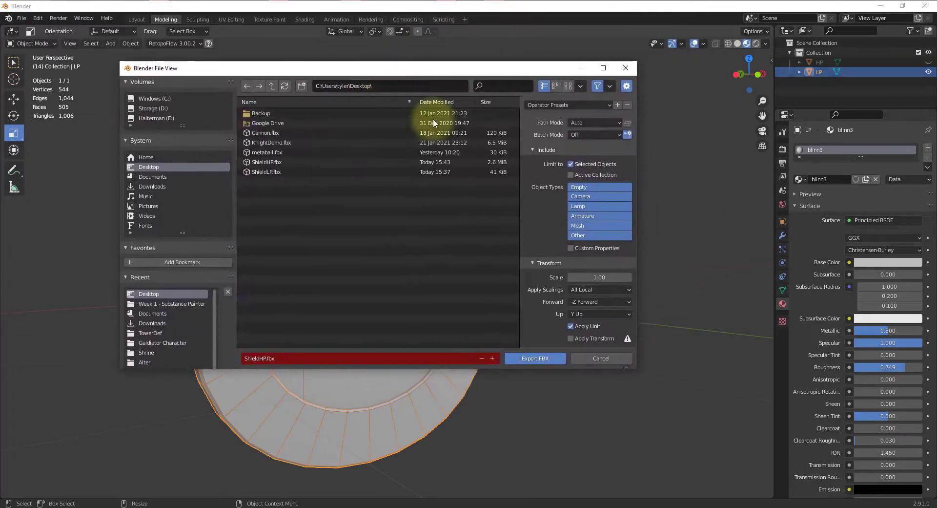
left_click(611, 164)
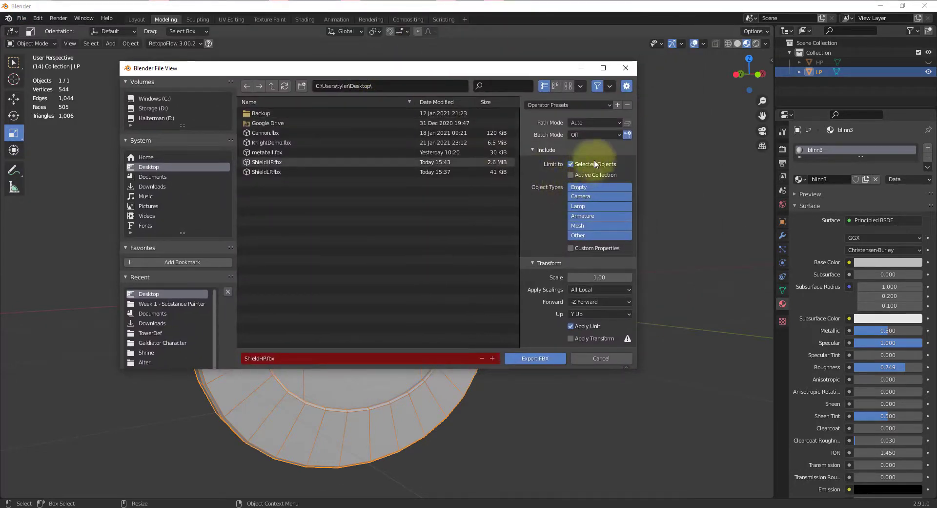
left_click(299, 171)
left_click(545, 361)
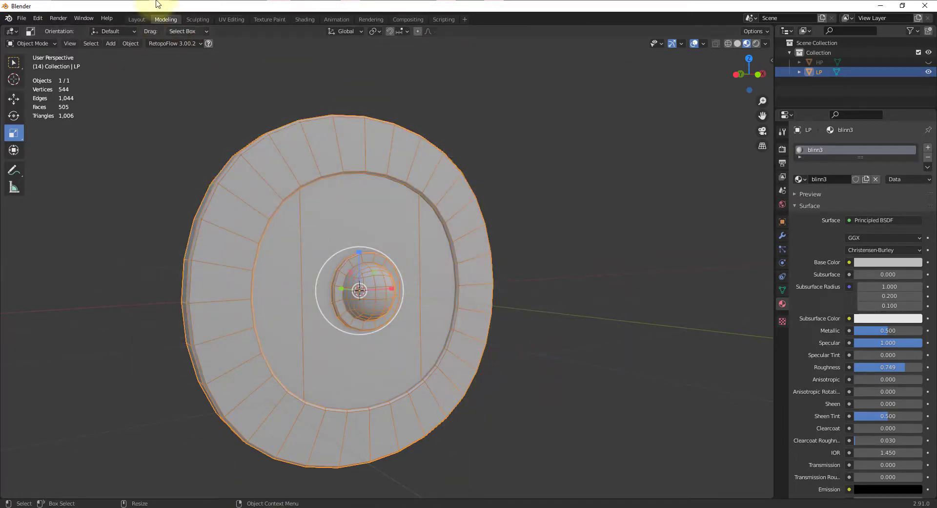
- Switch to Substance Painter and start a new project with a document resolution of 2048
left_click(345, 504)
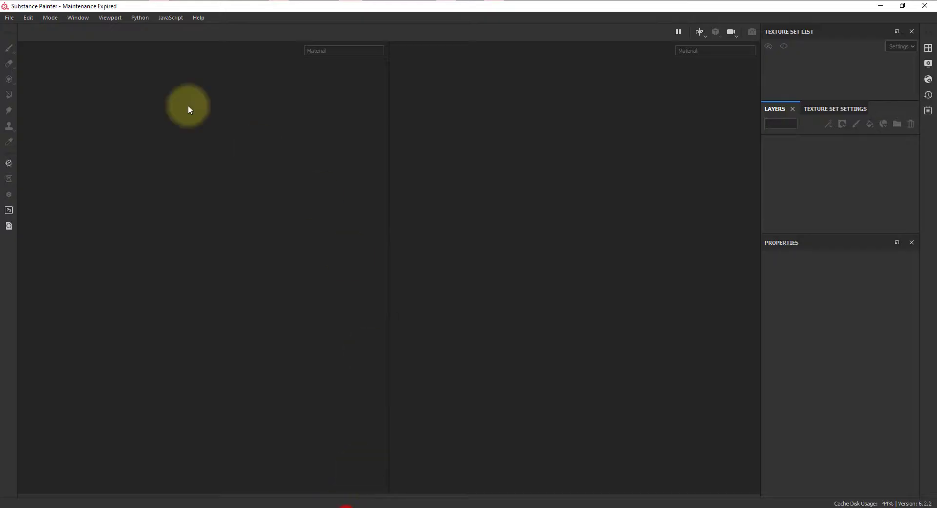
left_click(8, 19)
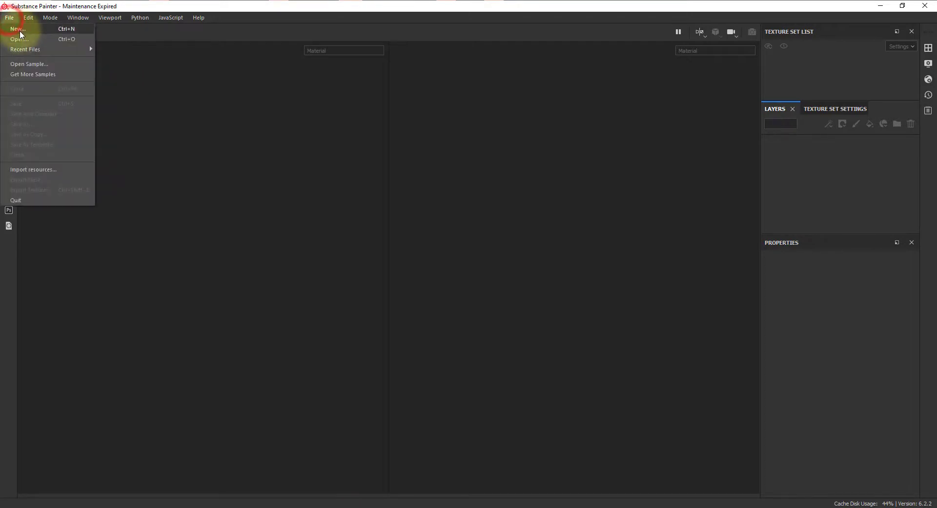
left_click(19, 30)
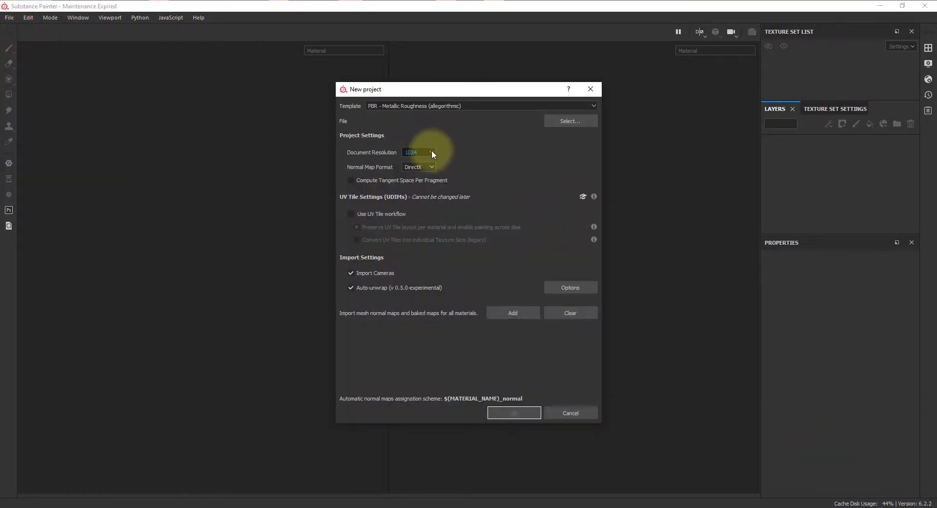
left_click(431, 151)
left_click(414, 184)
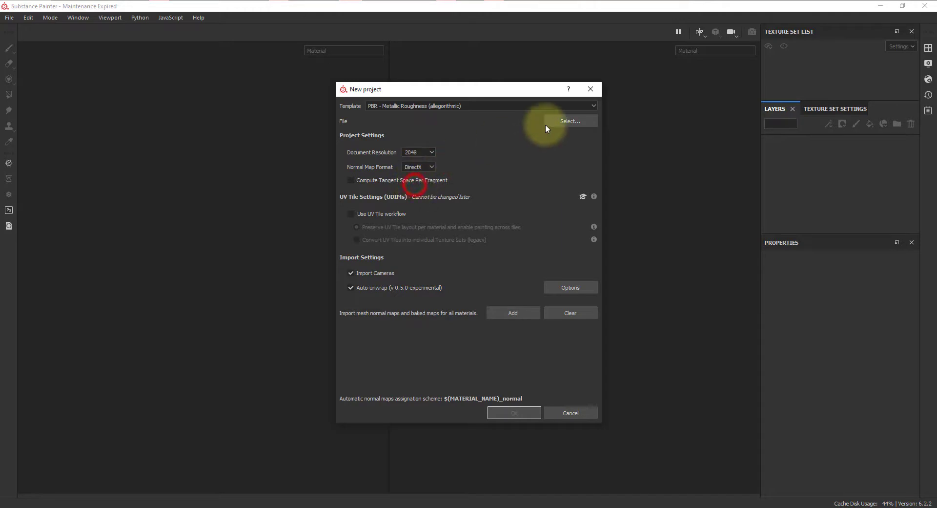
- Choose ShieldLP from the Desktop folder as the project mesh and create the project
left_click(558, 122)
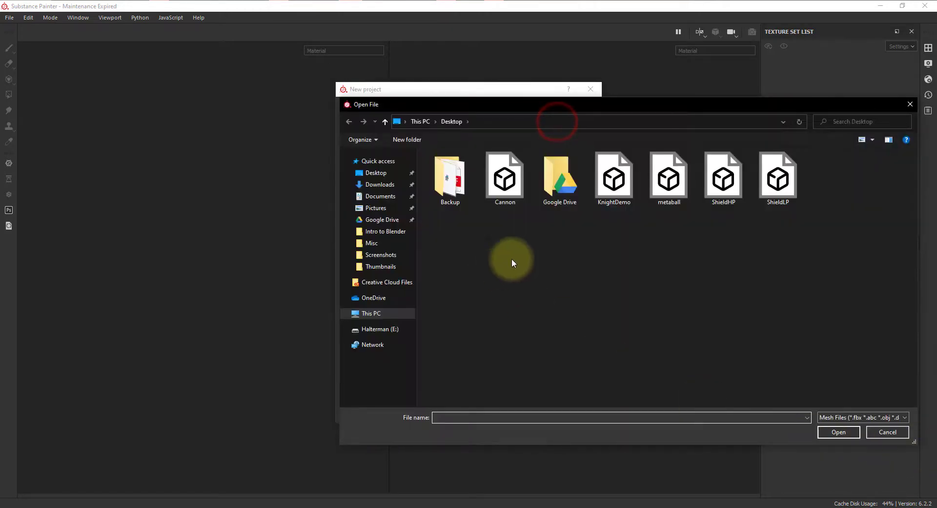
left_click(731, 190)
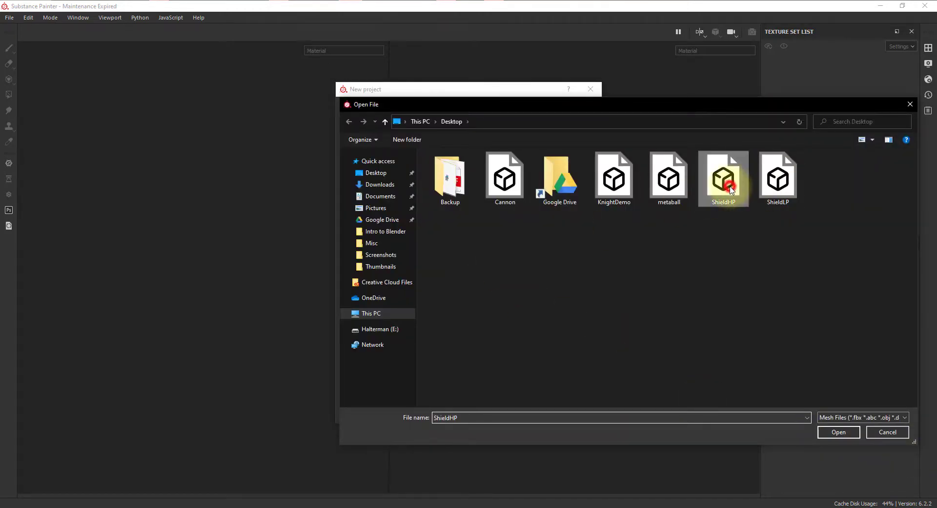
left_click(776, 188)
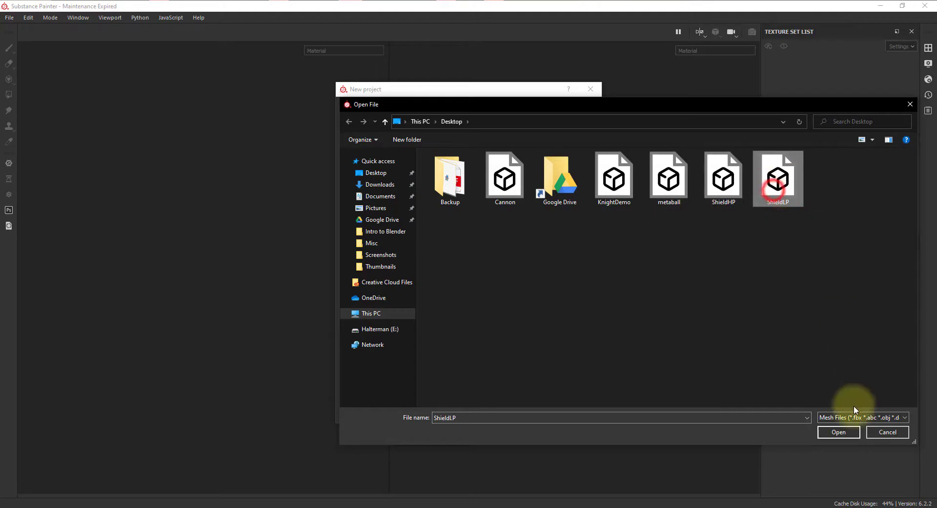
left_click(849, 433)
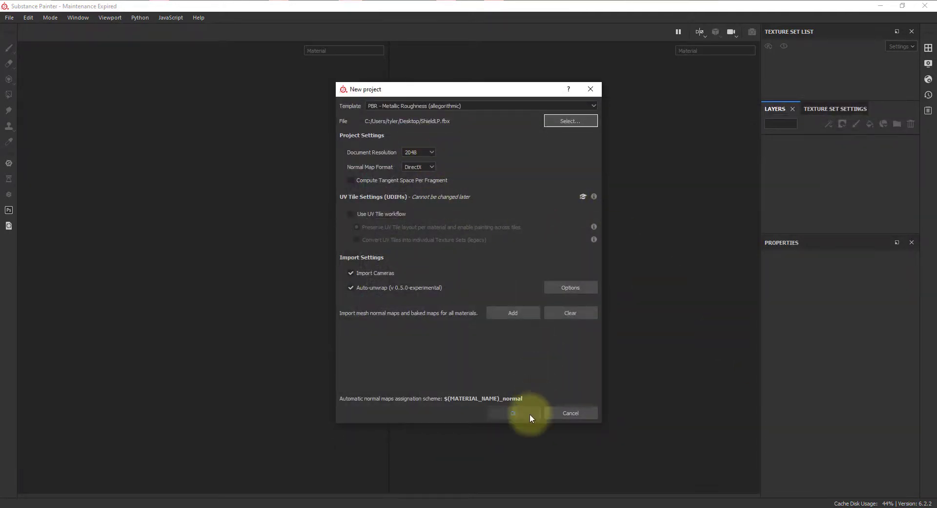
left_click(517, 412)
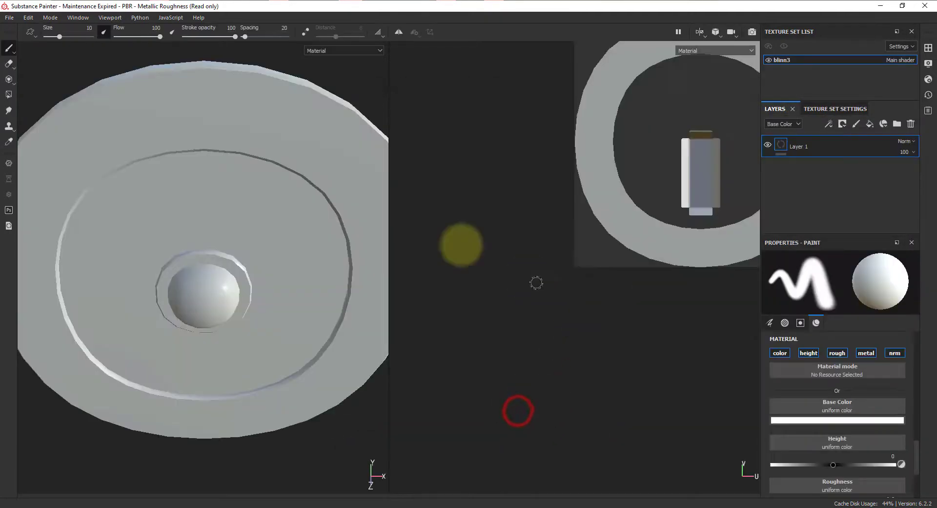
left_click_drag(290, 362, 303, 259, "alt")
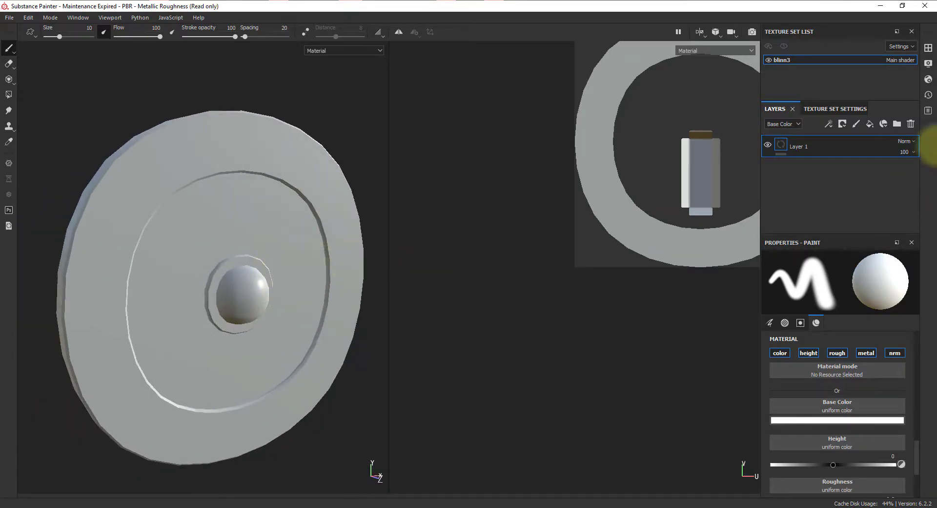
left_click(930, 48)
left_click(930, 64)
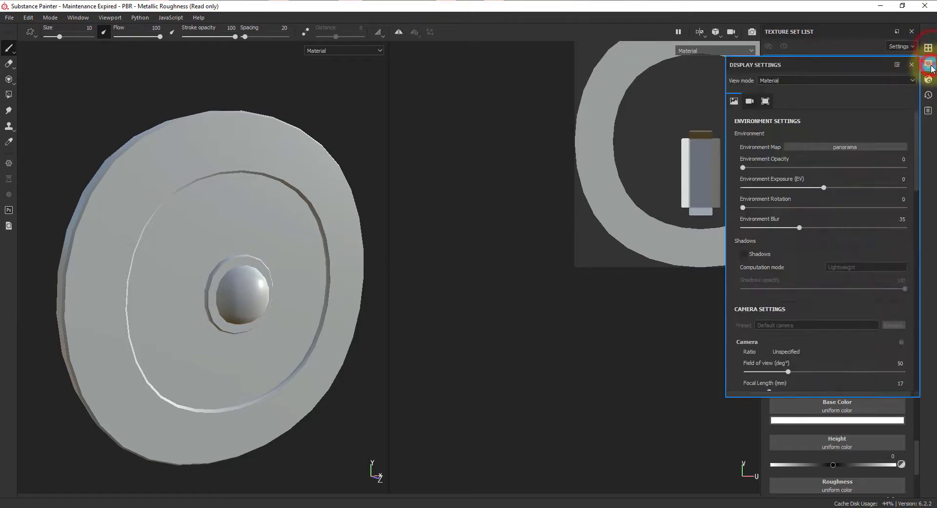
left_click(931, 65)
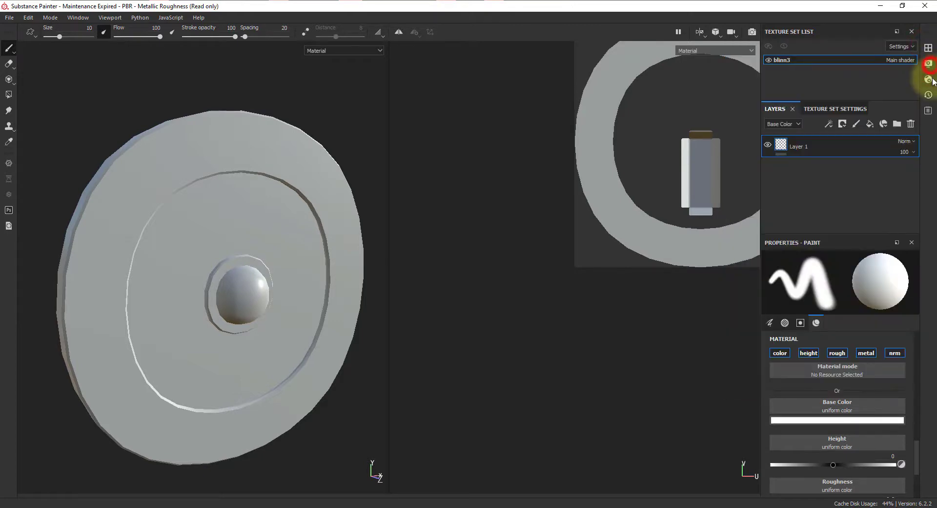
- Open the mesh map baking settings for the shield and set the output size to 2048
left_click(815, 110)
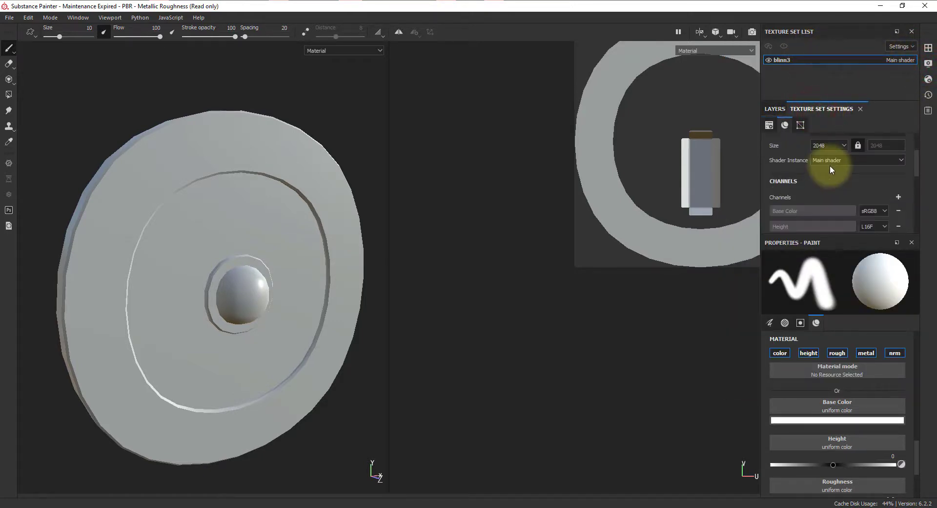
scroll(832, 163, "down", 5)
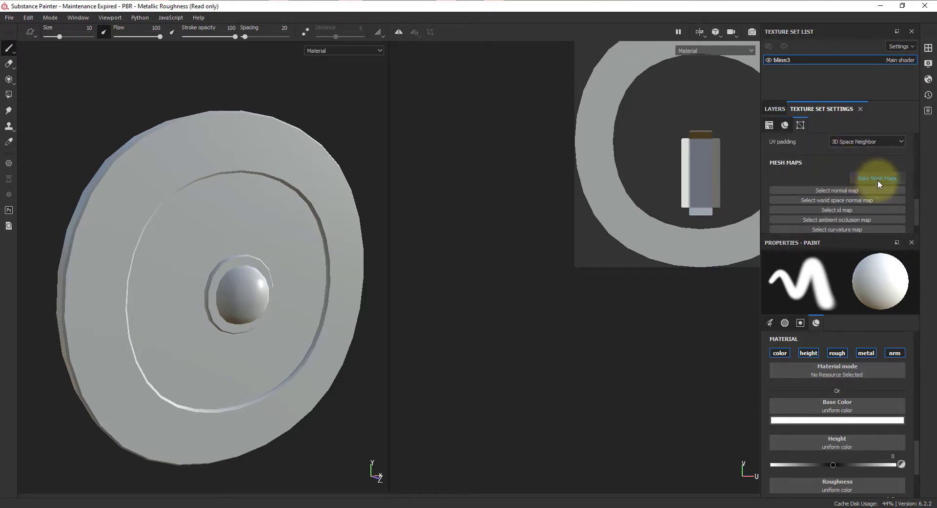
left_click(35, 18)
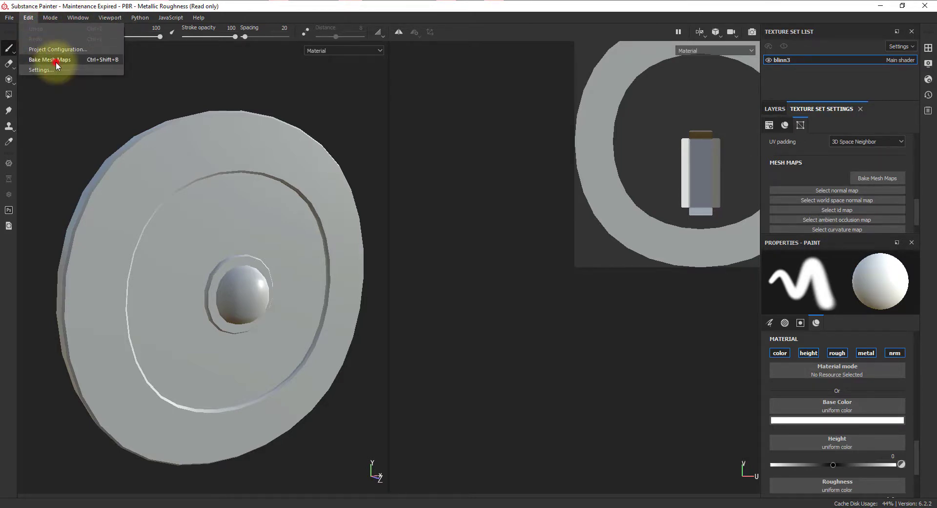
left_click(56, 62)
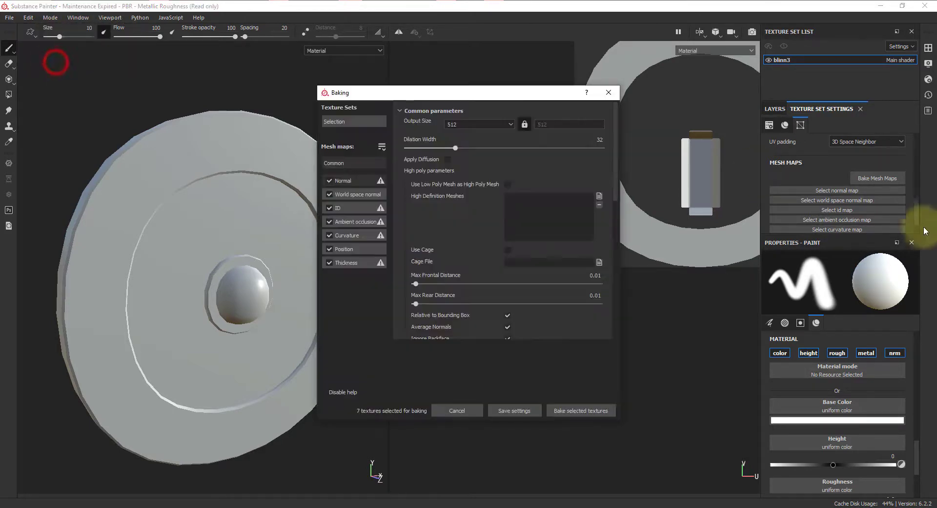
left_click(502, 125)
left_click(477, 168)
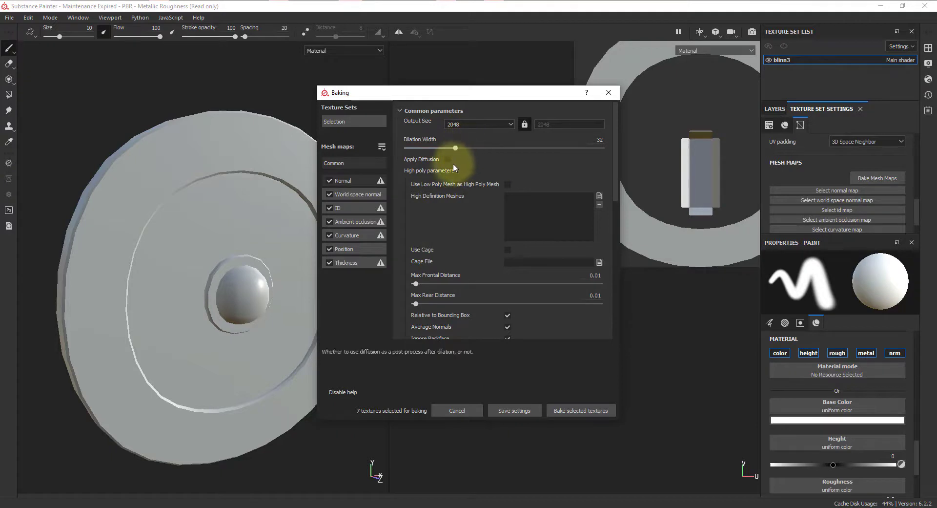
- Load ShieldHP from the Desktop folder as the high definition mesh in the common baking parameters
left_click(599, 195)
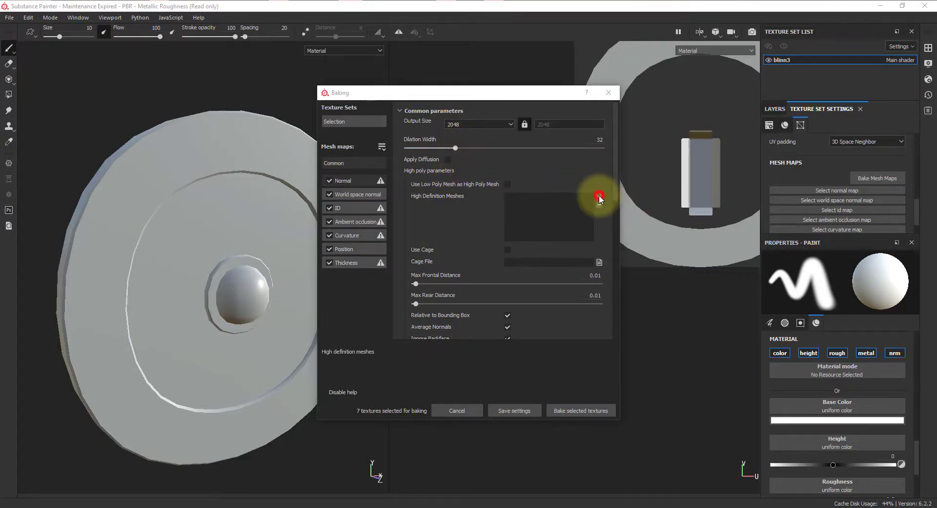
left_click(708, 184)
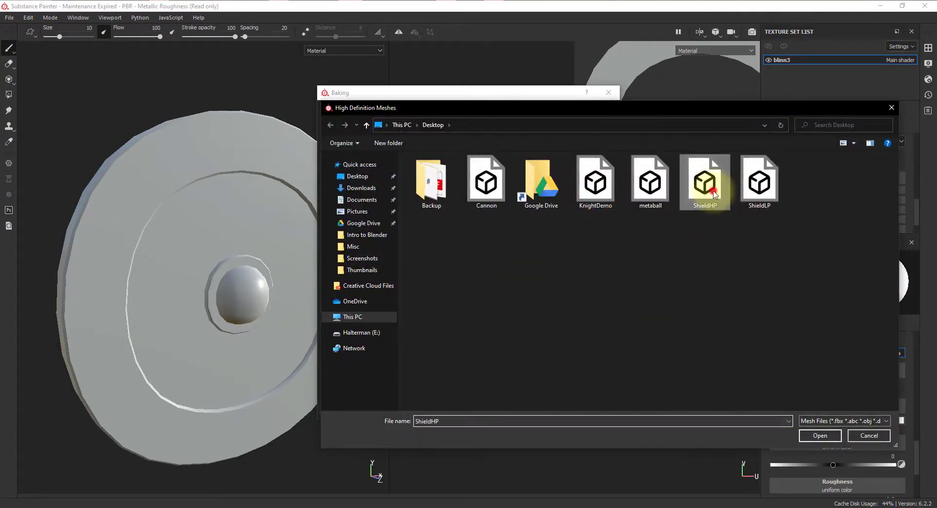
left_click(824, 439)
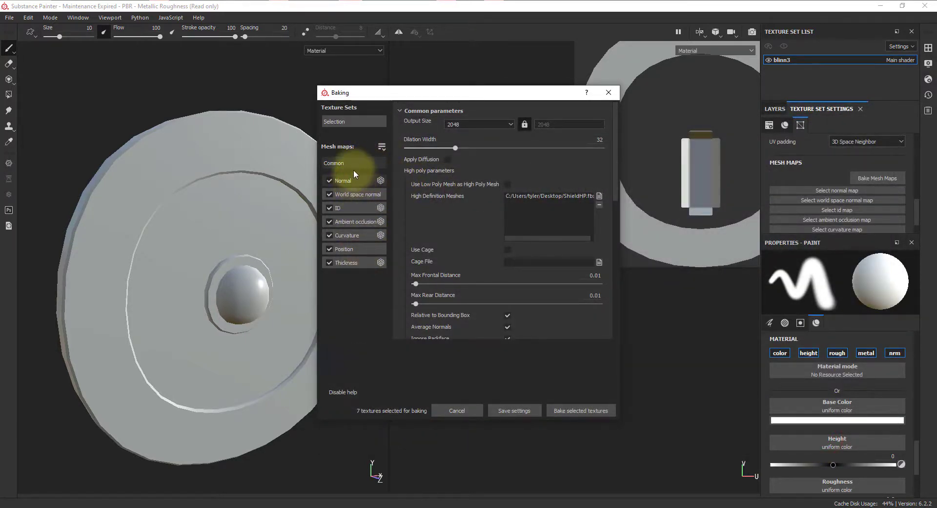
left_click(357, 166)
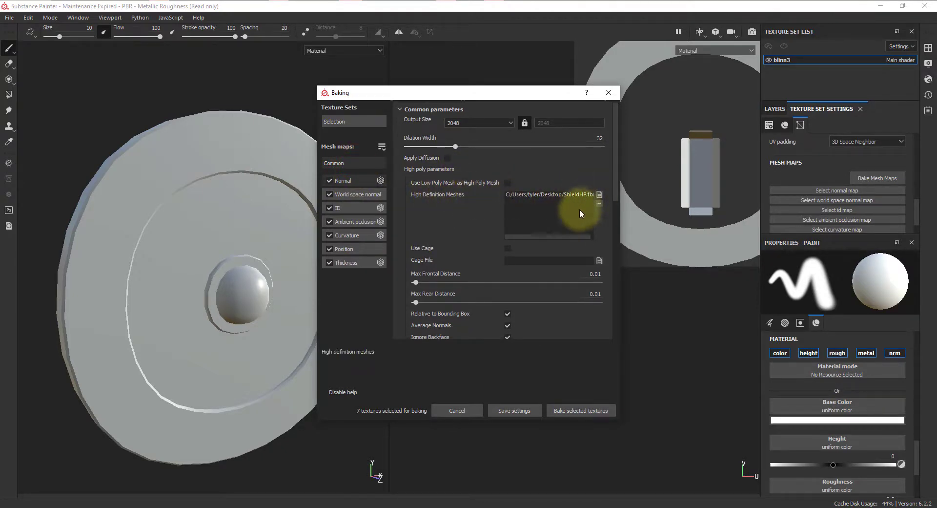
scroll(593, 283, "down", 3)
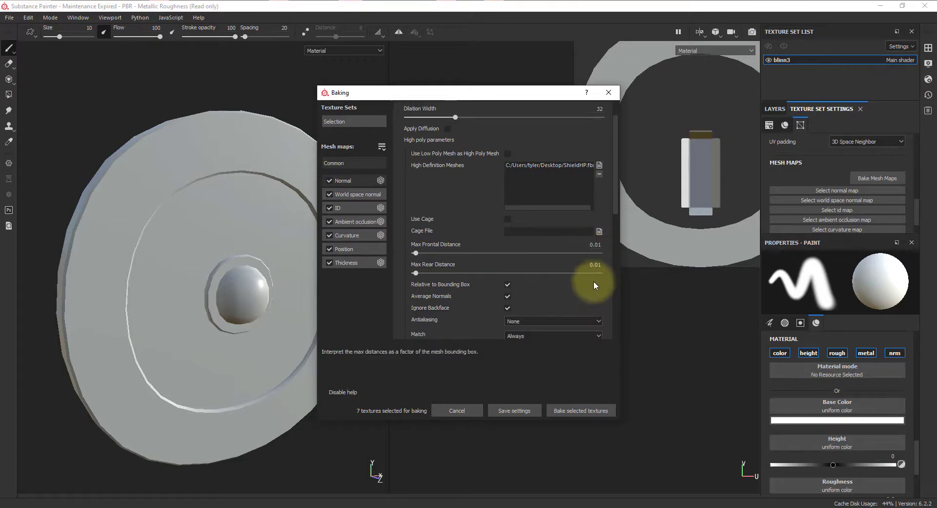
- Set the antialiasing of the high poly baking parameters to Subsampling 4x4
scroll(550, 276, "down", 1)
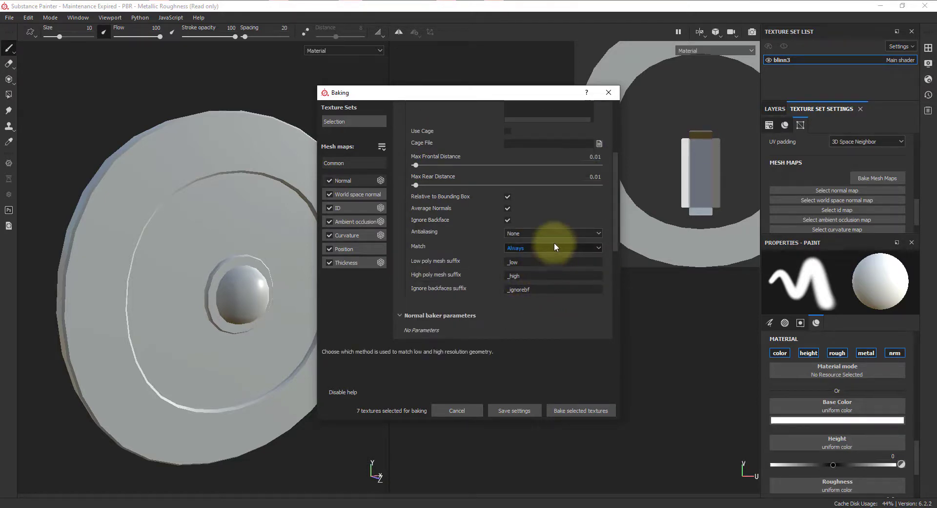
scroll(542, 268, "down", 1)
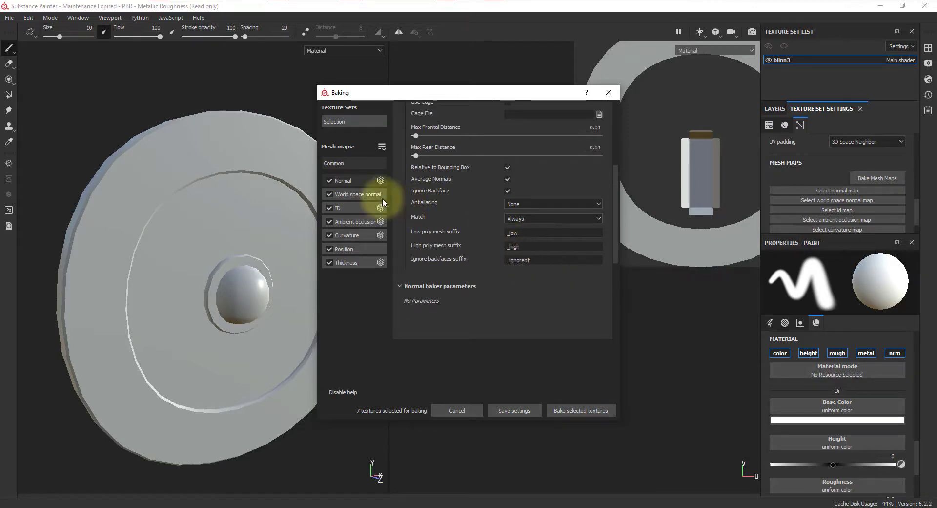
left_click(539, 220)
left_click(538, 204)
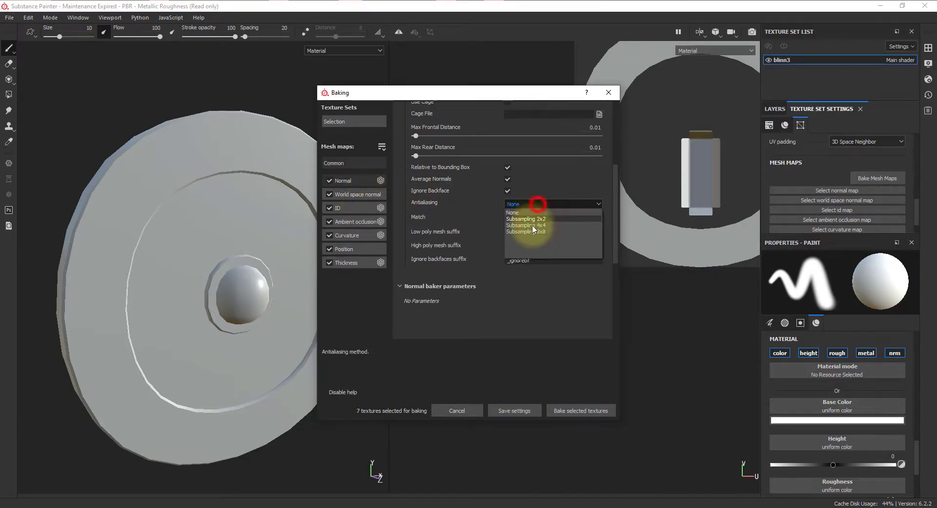
left_click(534, 232)
left_click(536, 201)
left_click(540, 224)
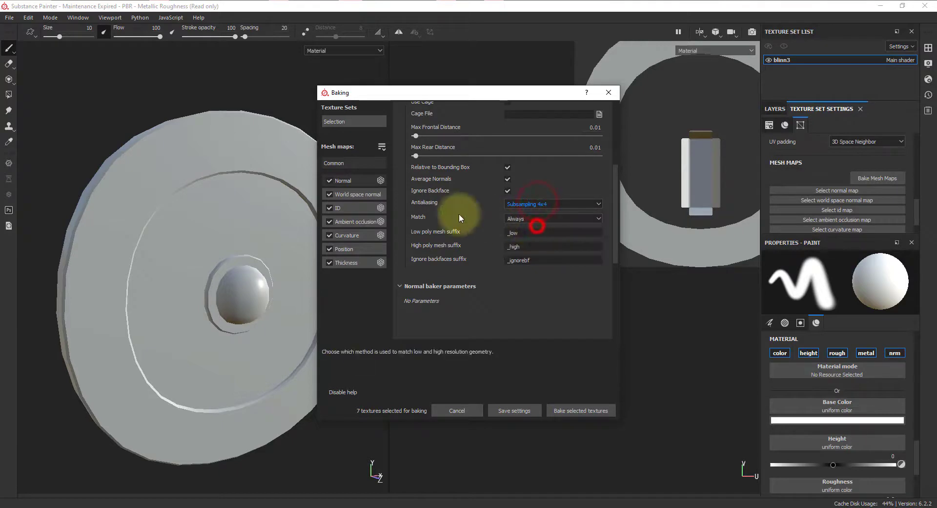
- Review the individual baker parameters of the normal, world space normal, ambient occlusion, curvature, position and thickness maps
left_click(345, 182)
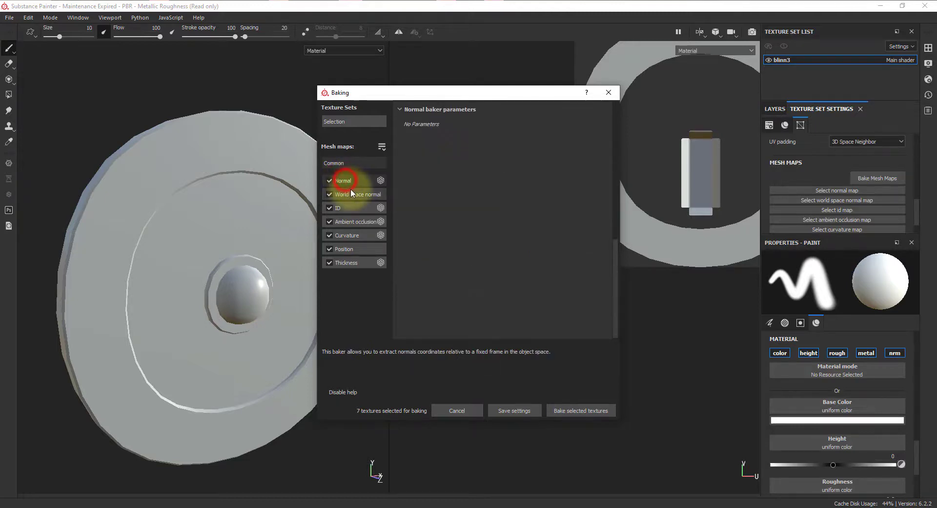
left_click(354, 195)
left_click(358, 218)
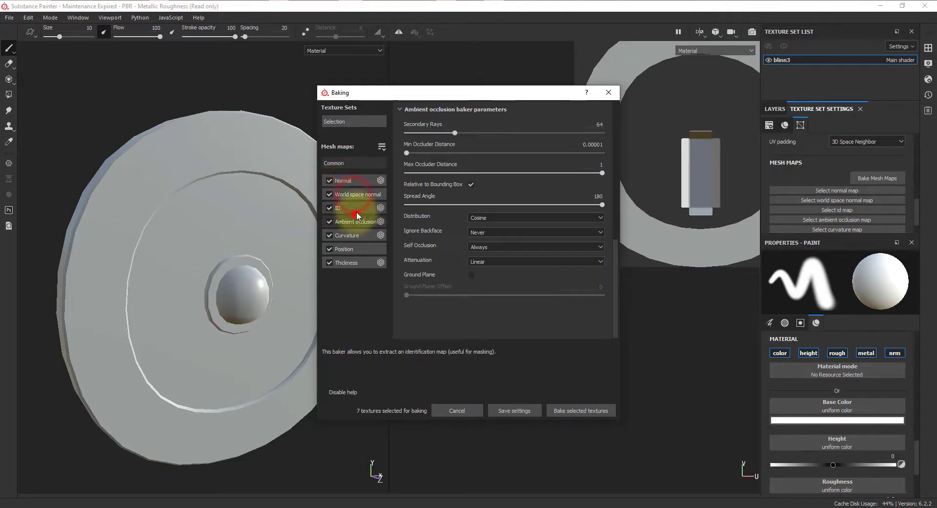
left_click(357, 231)
left_click(358, 246)
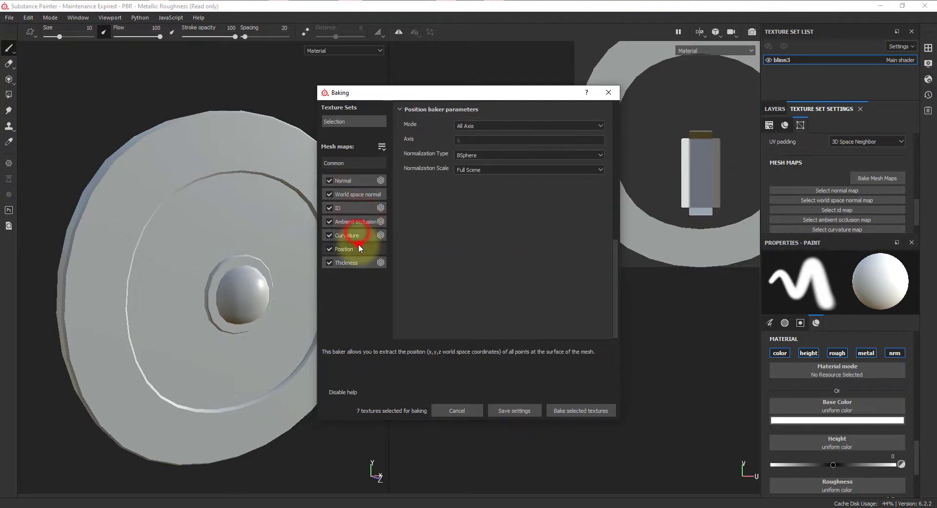
left_click(362, 262)
left_click(359, 249)
left_click(358, 235)
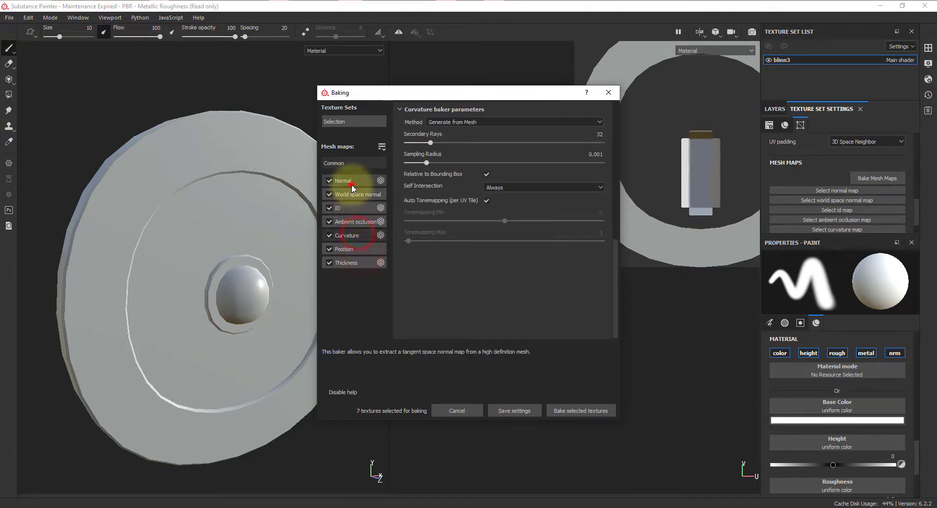
left_click(352, 182)
- Return to the common baking parameters and bake all selected mesh maps for the shield
left_click(353, 165)
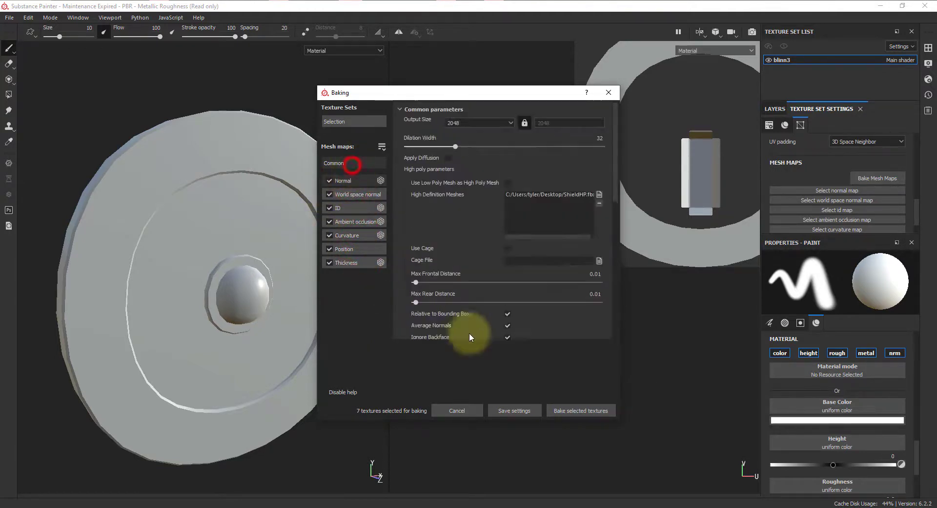
left_click(566, 411)
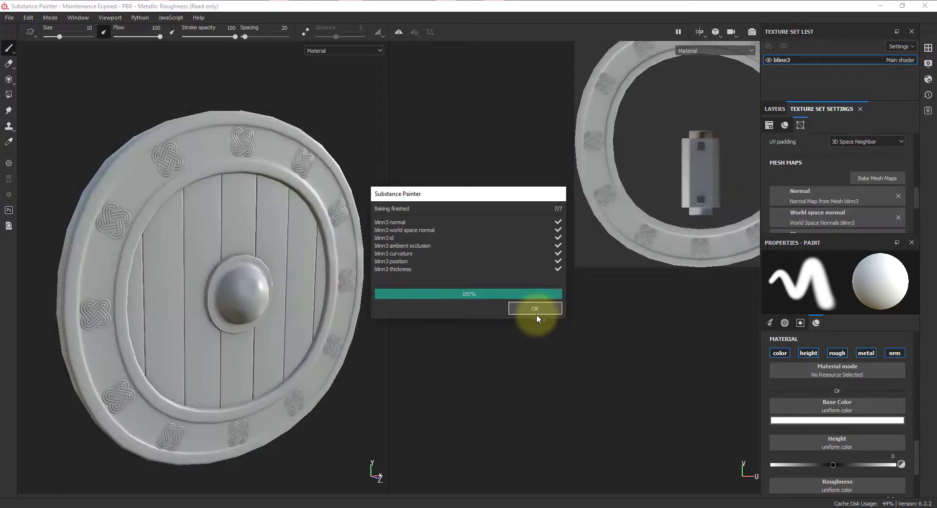
left_click(533, 311)
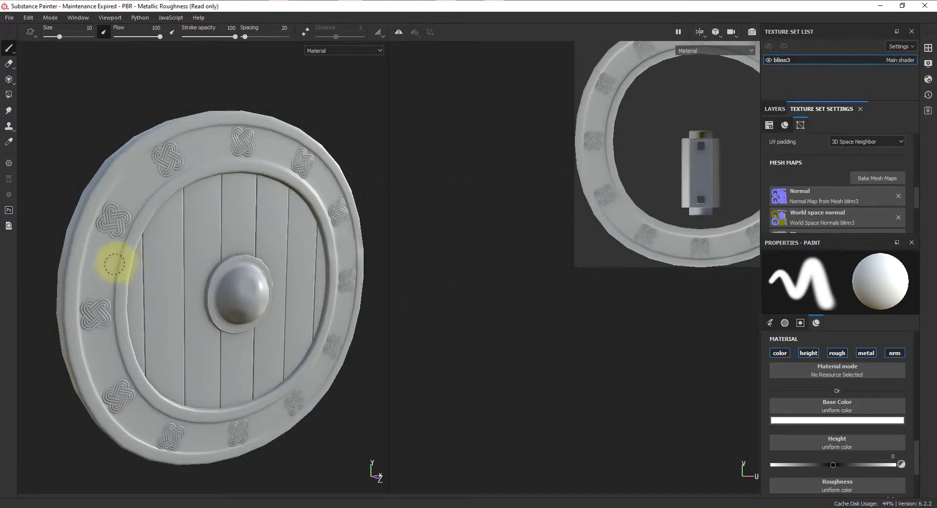
- Examine the baked boss, planks, rim and knot ornaments on the low-poly shield from several angles
left_click_drag(114, 264, 201, 195, "alt")
scroll(305, 148, "up", 4)
mouse_move(266, 224)
left_mouse_down("alt")
mouse_move(227, 199)
mouse_move(180, 191)
mouse_move(286, 201)
mouse_move(220, 199)
left_mouse_up("alt")
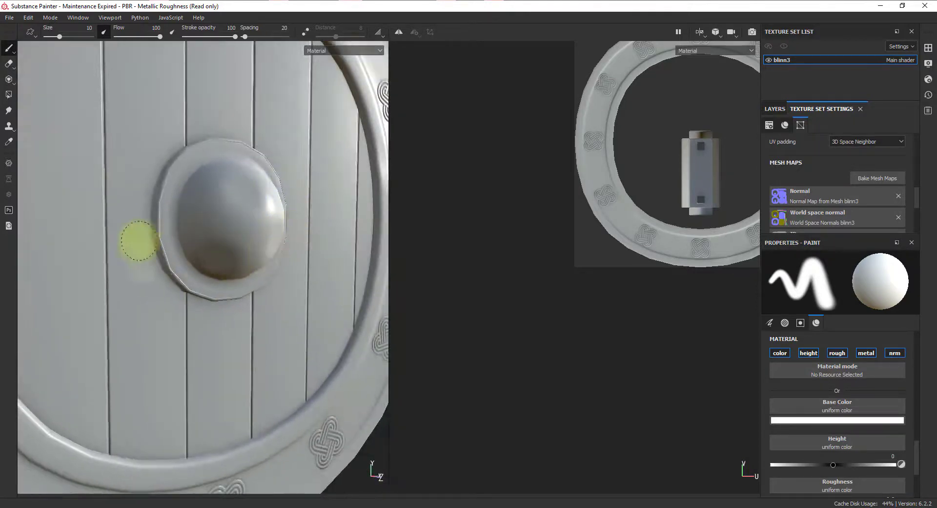
middle_click_drag(139, 240, 271, 279, "alt")
scroll(129, 156, "up", 2)
scroll(160, 161, "down", 4)
middle_click_drag(160, 161, 182, 260, "alt")
left_click_drag(182, 259, 140, 234, "alt")
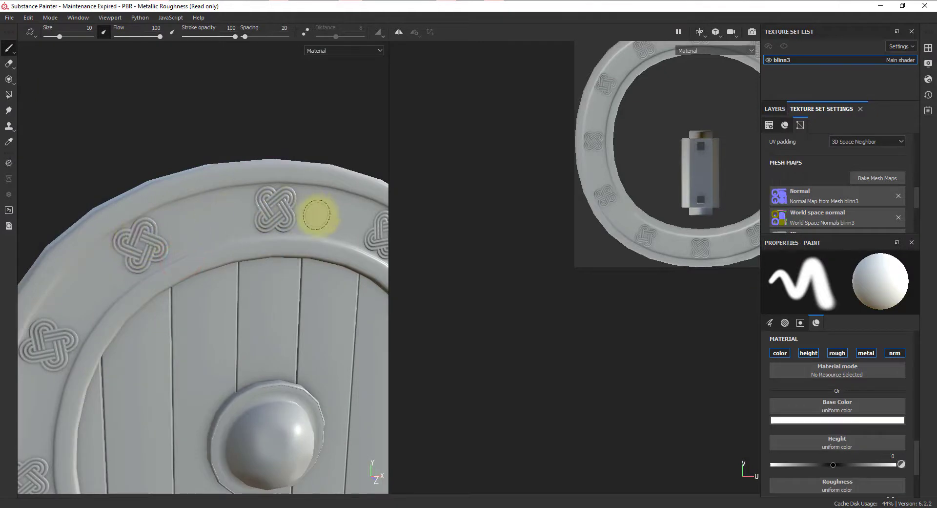
left_click_drag(317, 215, 295, 263, "alt")
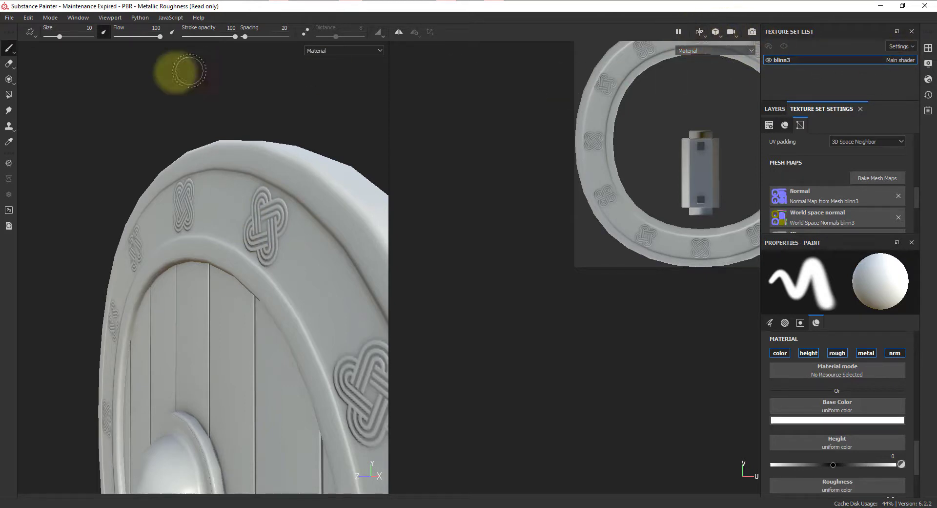
- Activate the Polygon Fill tool and show the mesh wireframe with its opacity set to 100
left_click(9, 98)
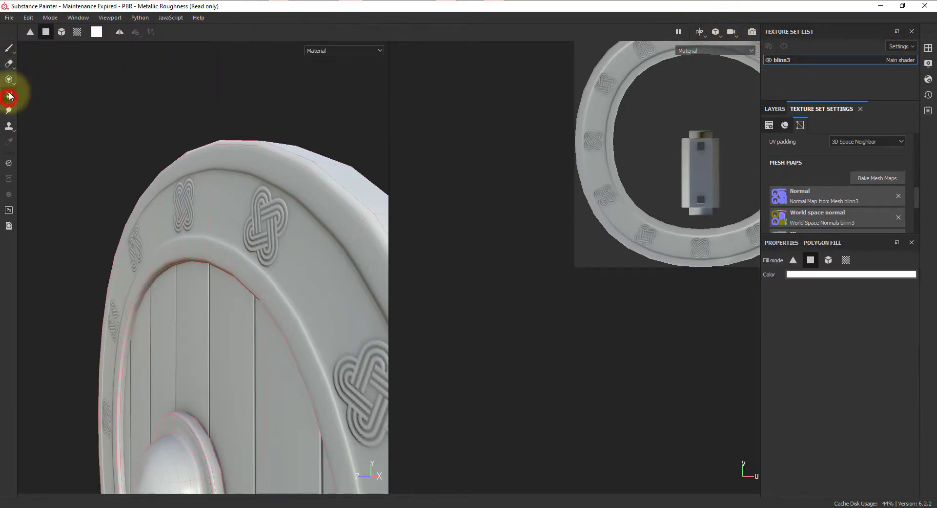
left_click(928, 63)
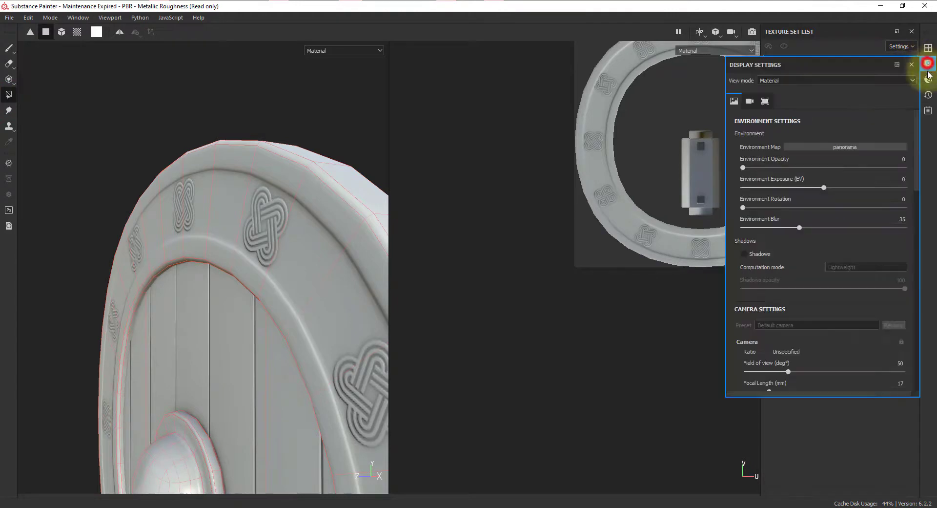
scroll(804, 256, "down", 10)
scroll(748, 315, "down", 5)
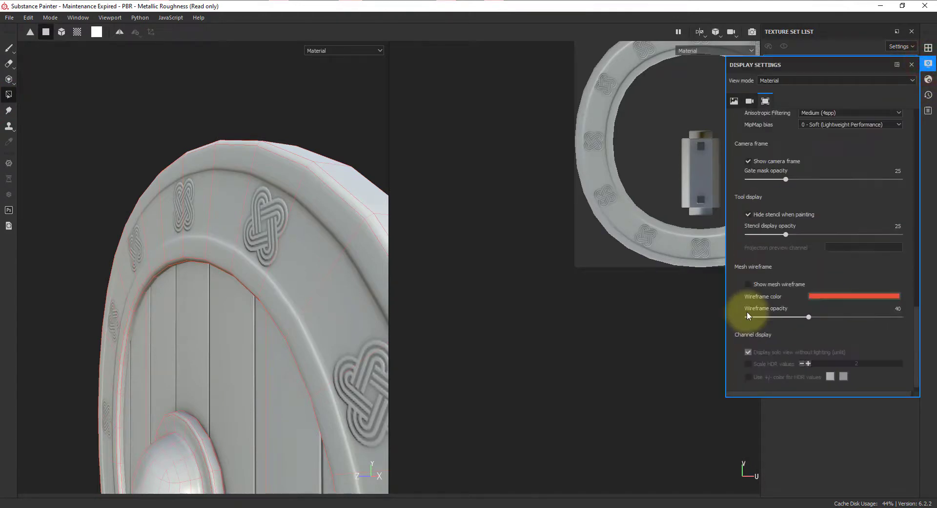
left_click_drag(811, 316, 904, 316)
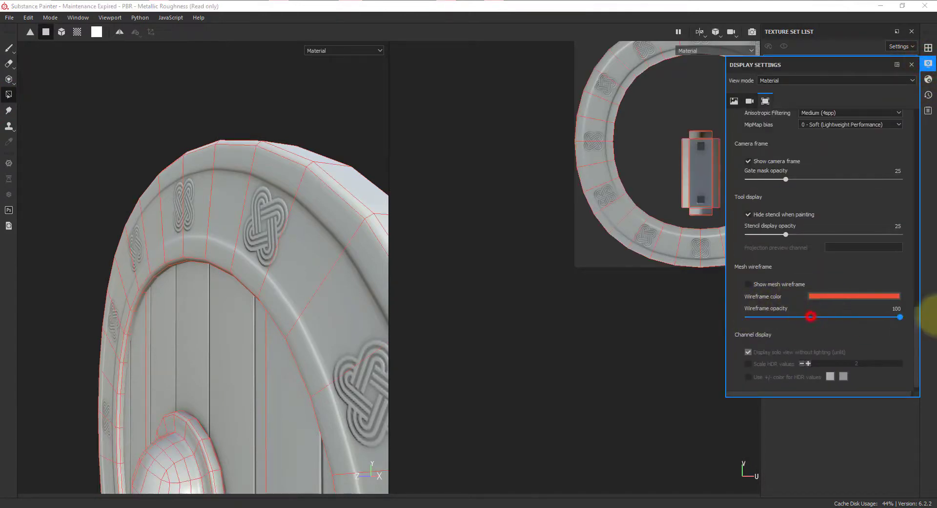
left_click(748, 284)
- Compare the low-poly wireframe with the baked knot, plank and rim details from the front and both sides
right_click_drag(290, 311, 335, 314, "alt")
left_click_drag(336, 314, 234, 315, "alt")
middle_click_drag(183, 340, 314, 278, "alt")
scroll(193, 339, "down", 5)
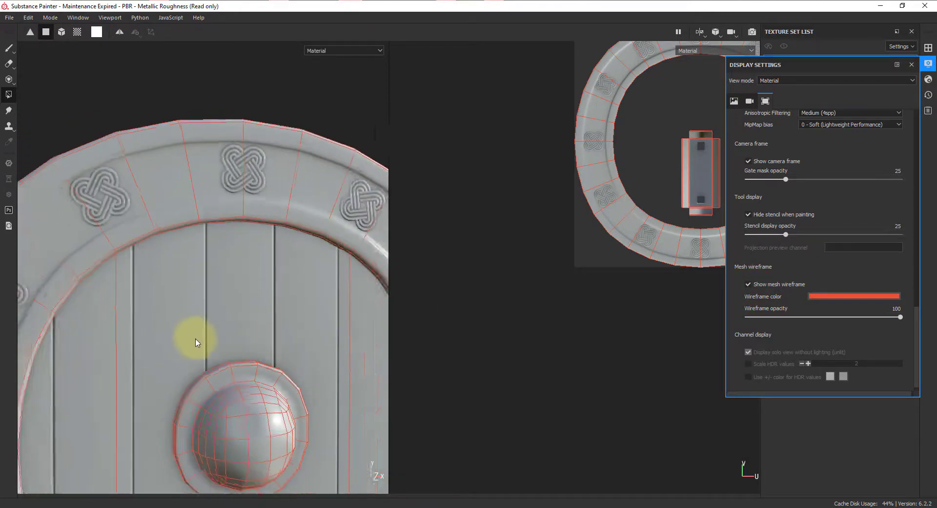
left_click_drag(195, 339, 265, 350, "alt")
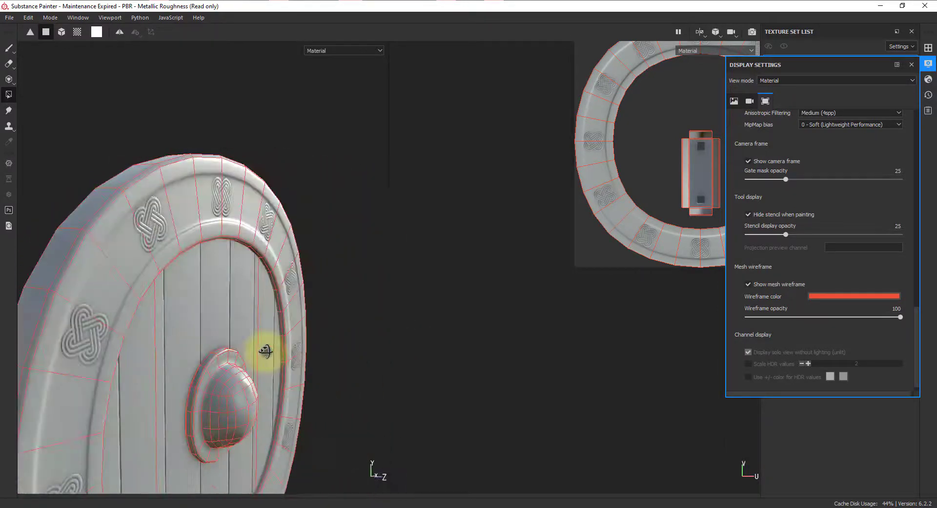
left_click_drag(231, 293, 258, 312, "alt")
middle_click_drag(259, 312, 283, 235, "alt")
left_click_drag(282, 234, 270, 232, "alt")
right_click_drag(270, 233, 265, 230, "alt")
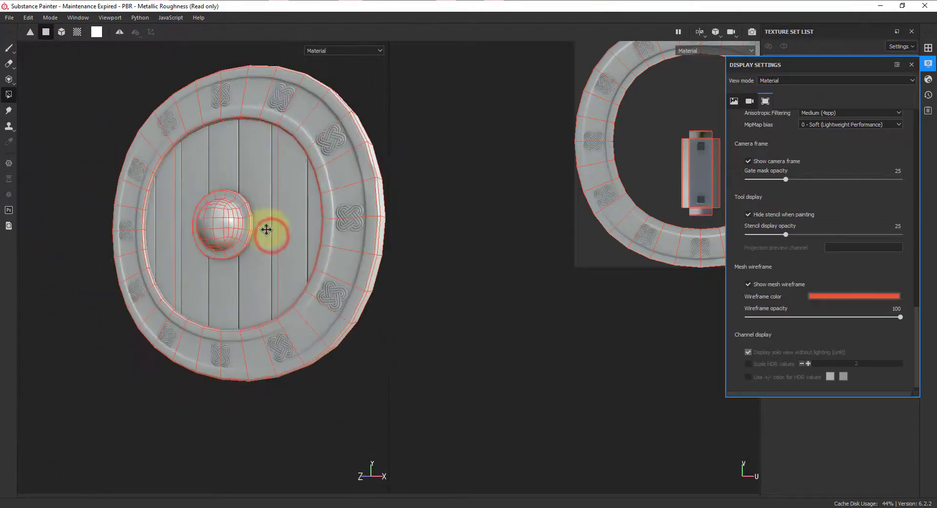
middle_click_drag(266, 229, 228, 294, "alt")
left_click_drag(228, 294, 345, 302, "alt")
middle_click_drag(223, 277, 271, 271, "alt")
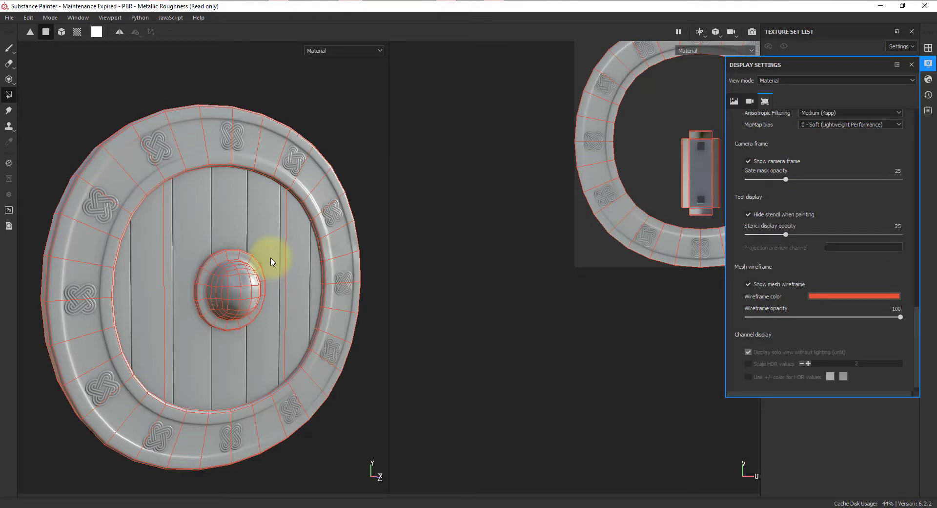
left_click_drag(271, 261, 257, 273, "alt")
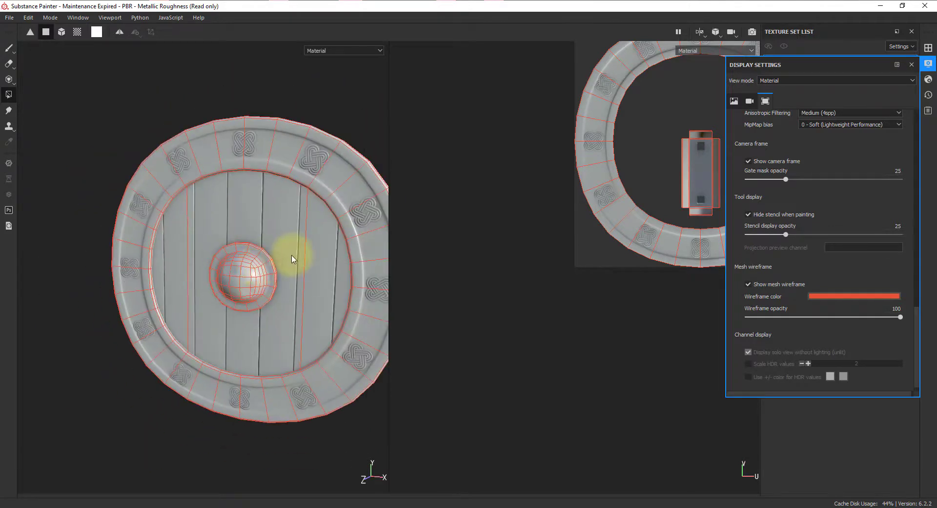
- Close the display settings and examine the wireframe around the shield's central boss and planks up close
left_click(912, 65)
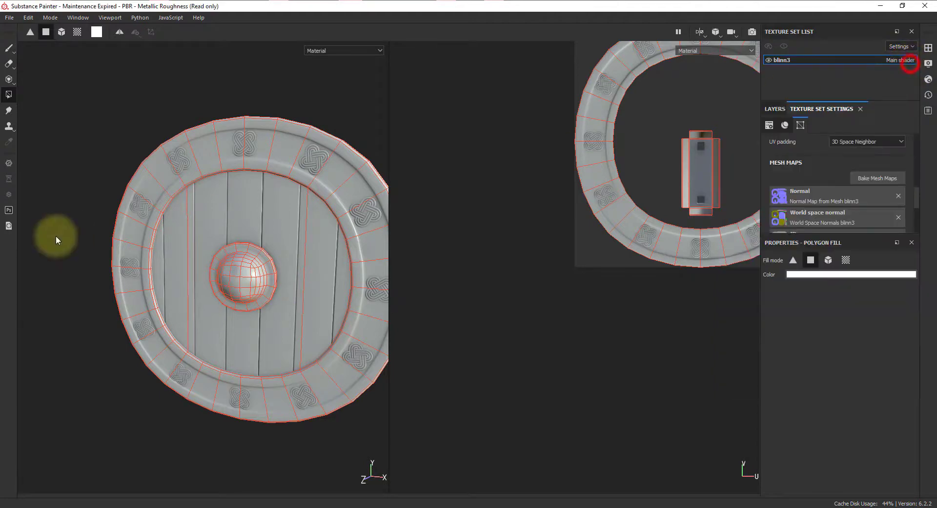
left_click_drag(186, 247, 126, 253, "alt")
scroll(130, 259, "up", 3)
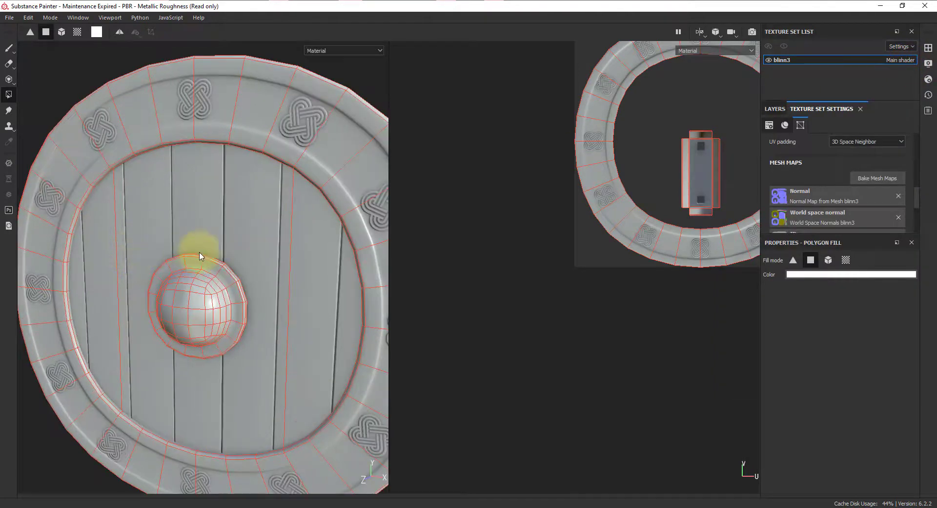
left_click_drag(199, 255, 231, 216, "alt")
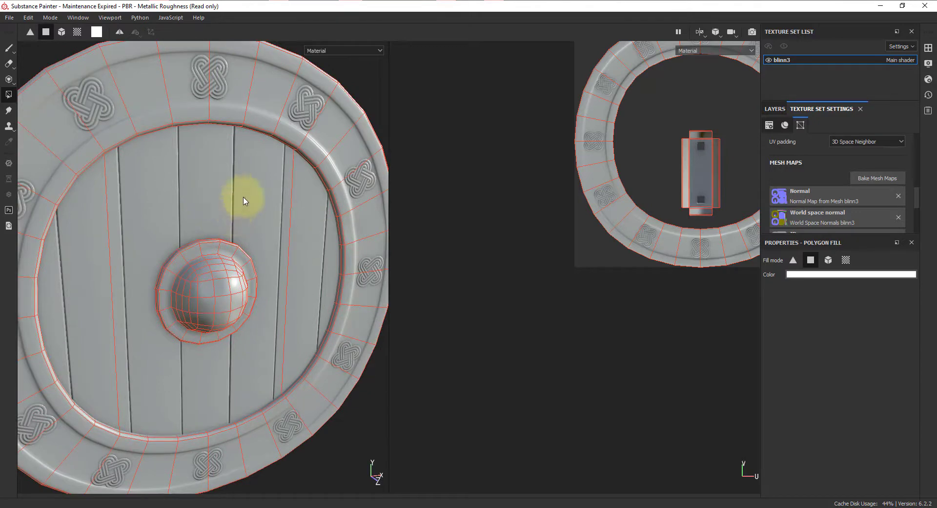